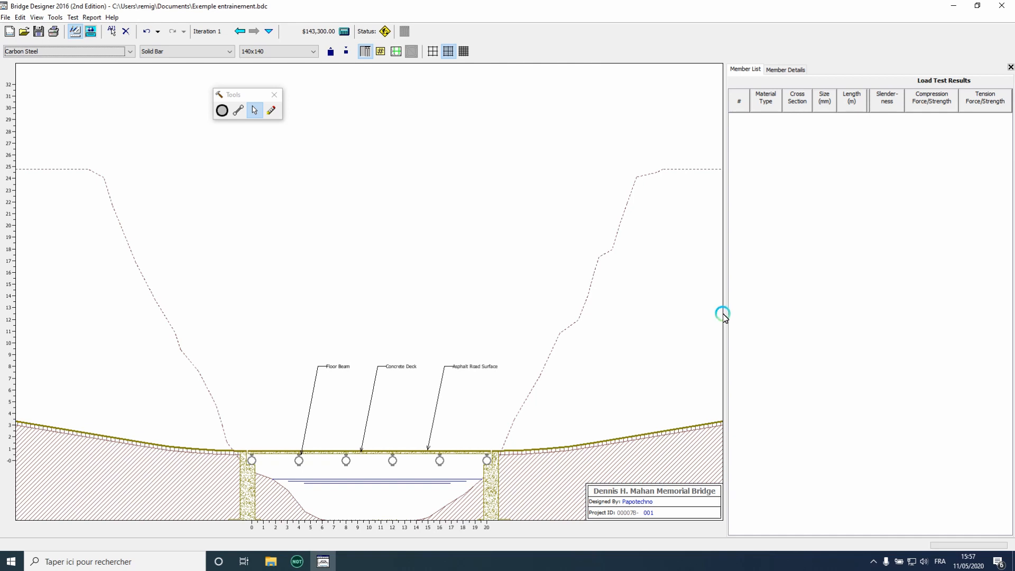
# Connect the six deck joints with five 140x140 carbon steel solid bar members and check the current material's details.
pyautogui.click(221, 110)
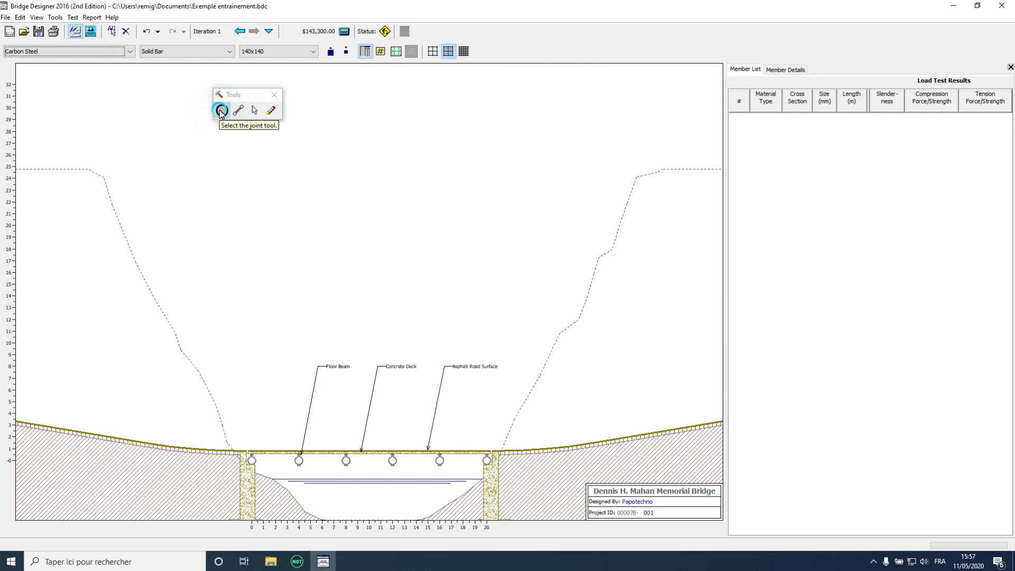
pyautogui.moveTo(233, 95); pyautogui.dragTo(234, 209)
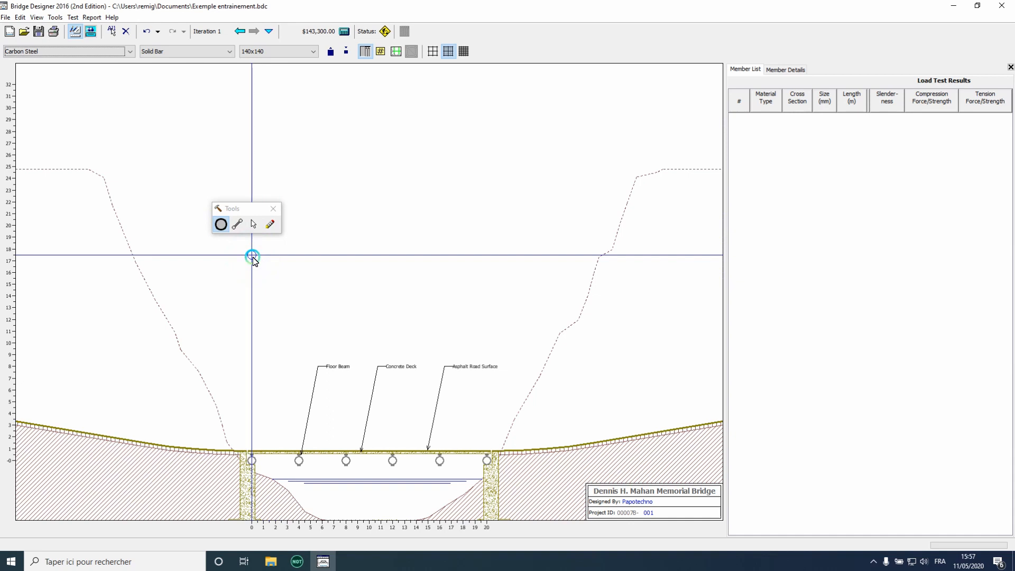
pyautogui.click(237, 223)
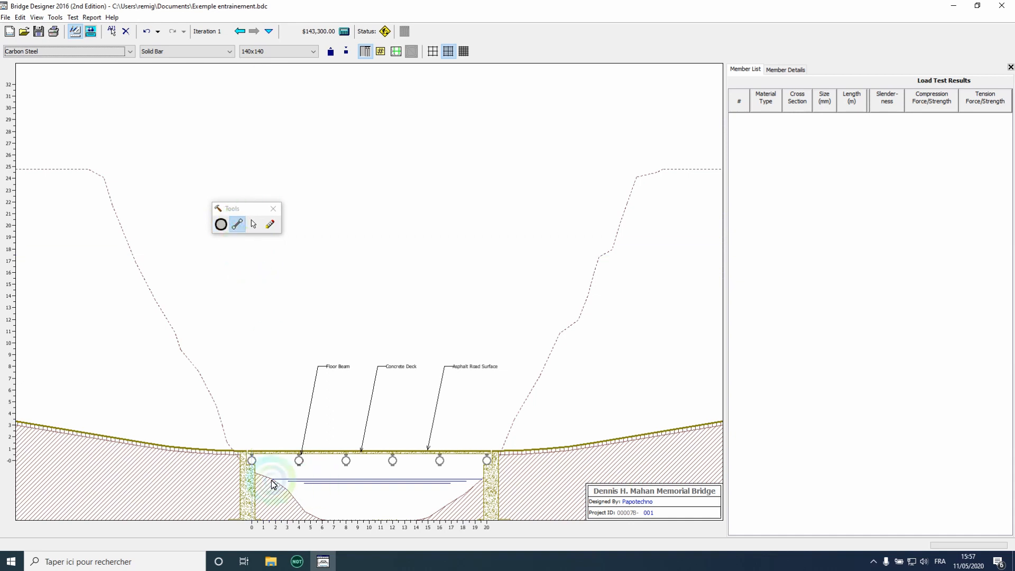
pyautogui.click(252, 461)
pyautogui.moveTo(281, 464); pyautogui.dragTo(487, 465)
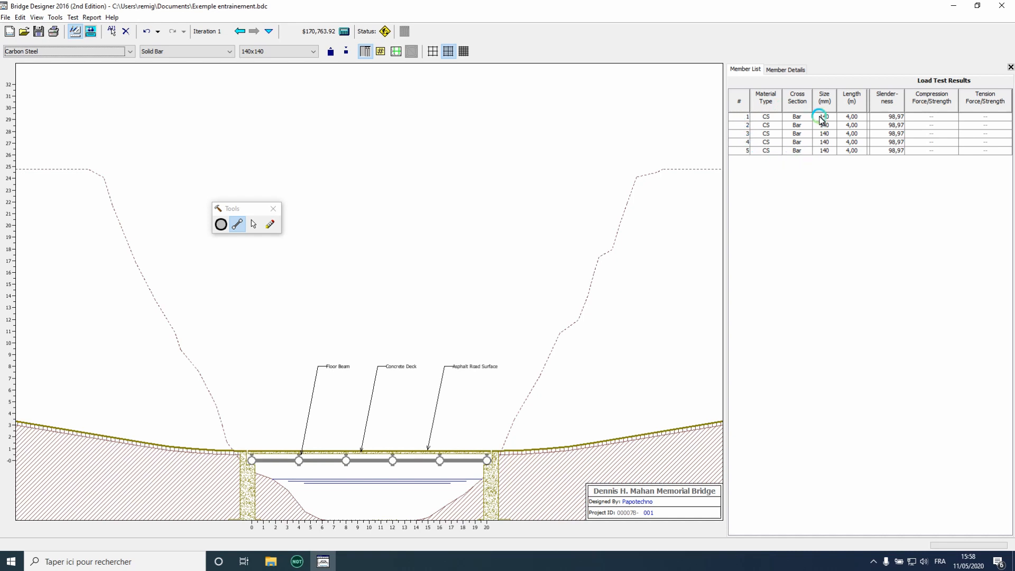
pyautogui.click(779, 71)
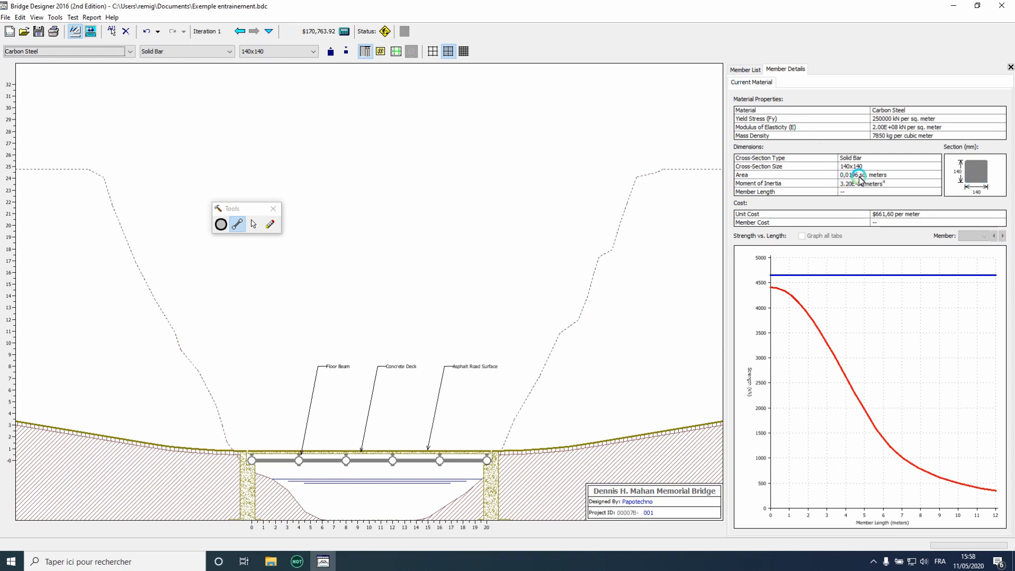
pyautogui.click(745, 70)
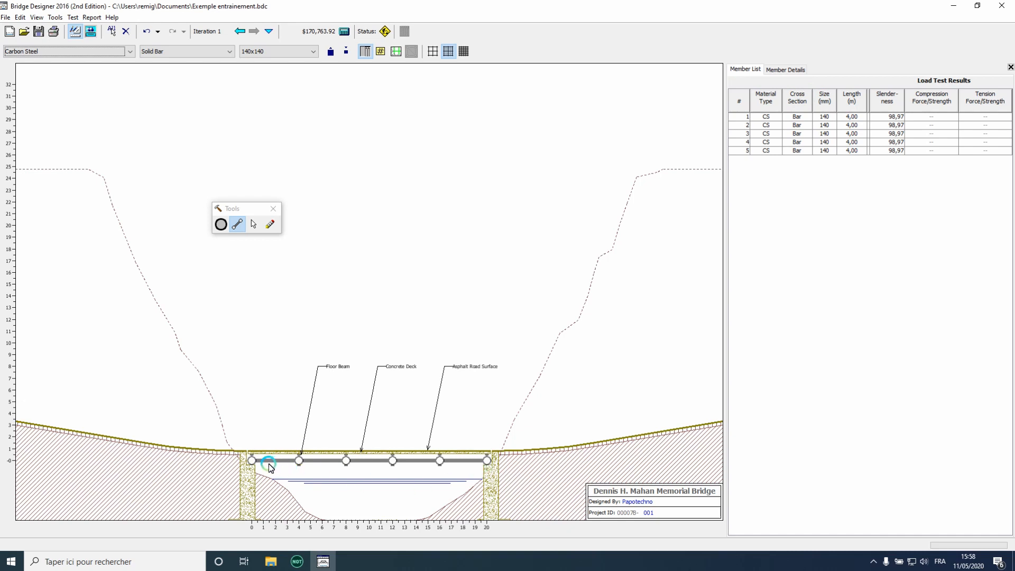
# Place four upper joints at a height of 4.5 m, above the deck joints at 4, 8, 12 and 16 m.
pyautogui.click(221, 225)
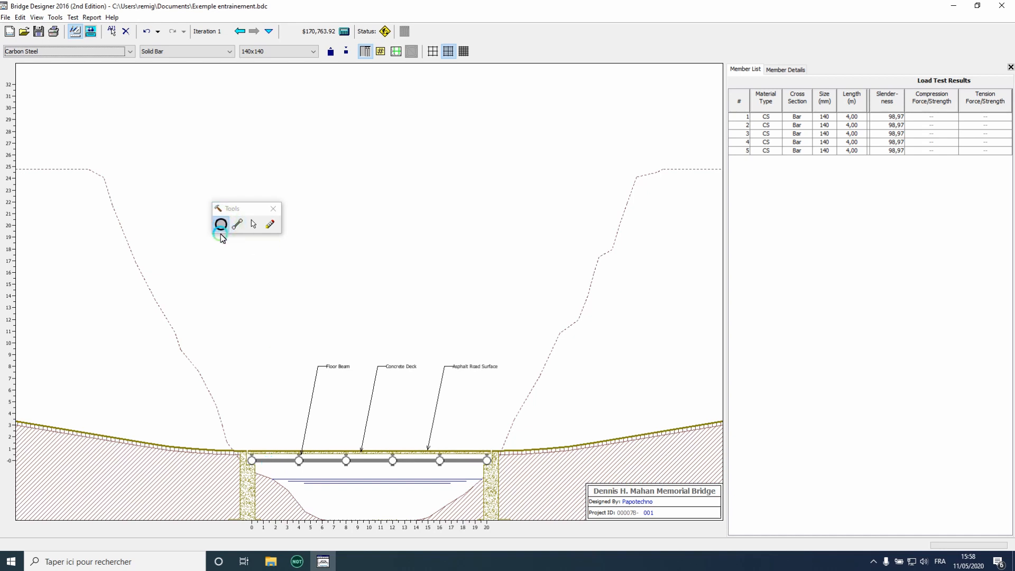
pyautogui.click(299, 408)
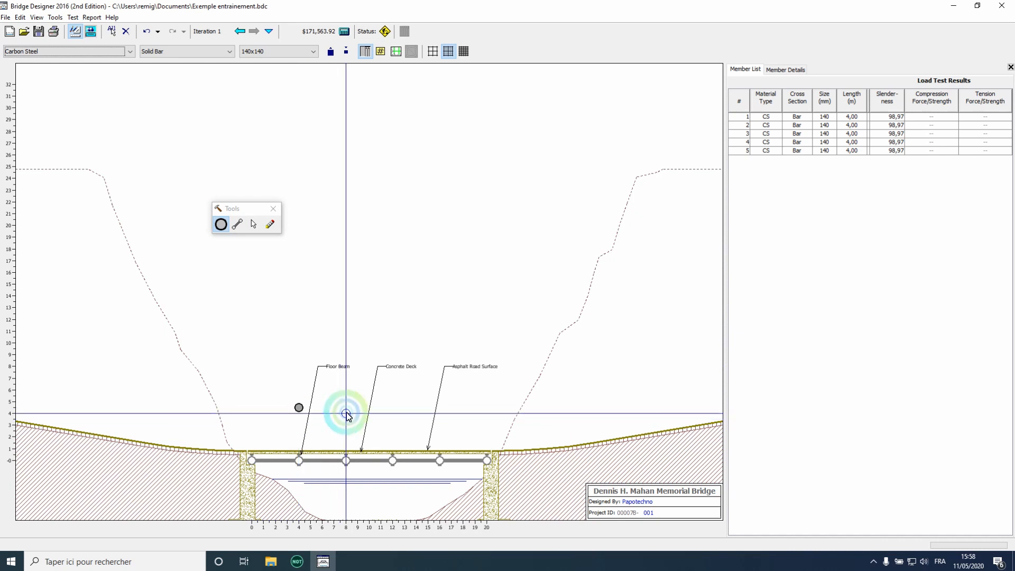
pyautogui.click(392, 408)
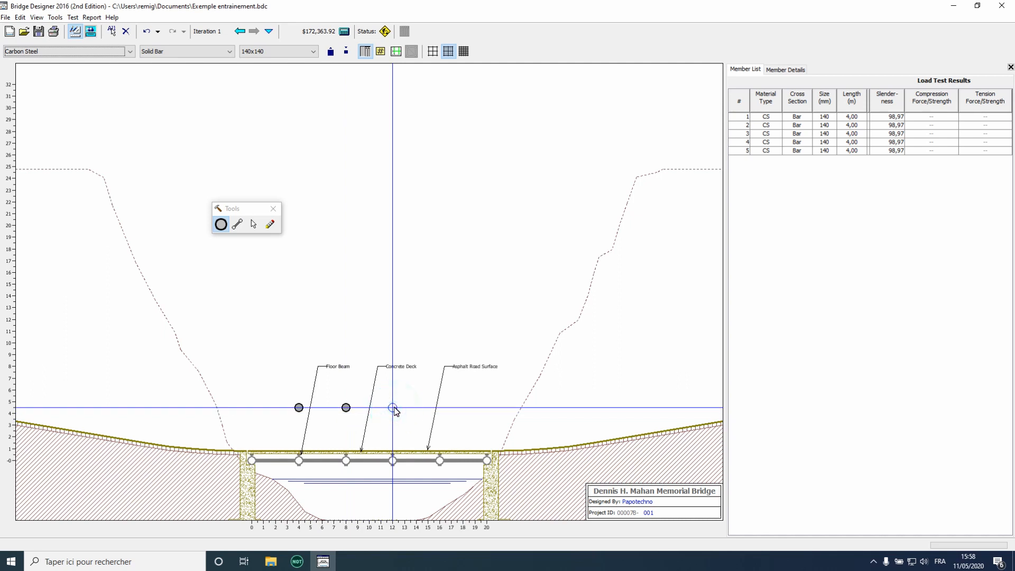
pyautogui.click(439, 414)
pyautogui.click(439, 408)
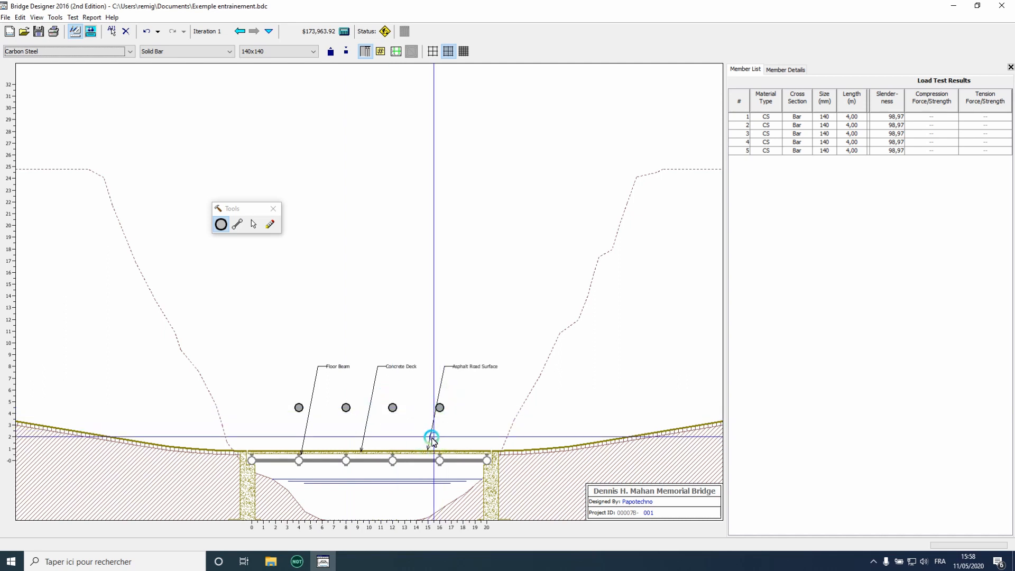
# Try the symmetry guides by moving the horizontal one to 3.5 m and the vertical pair to 3 and 17 m.
pyautogui.click(396, 53)
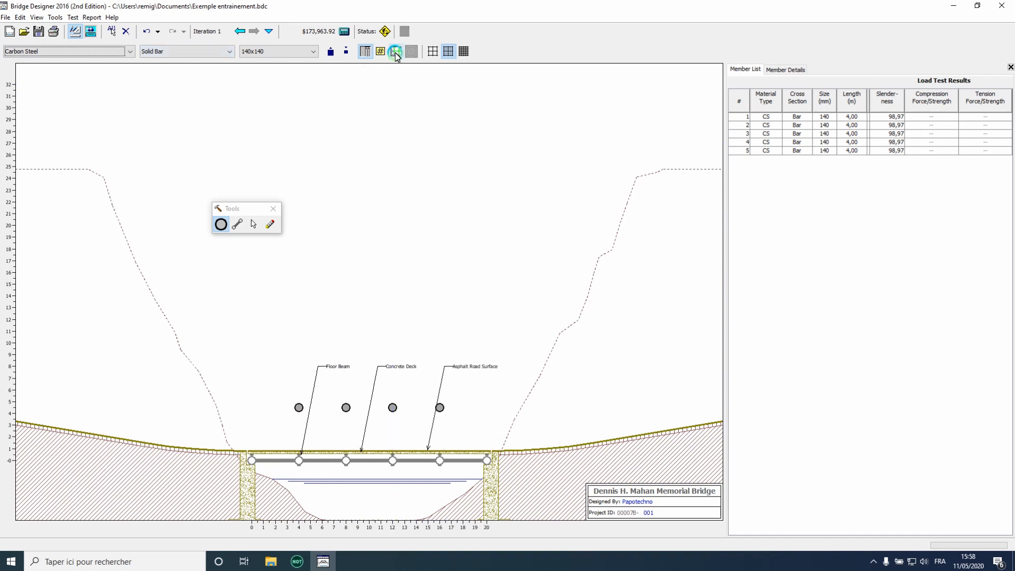
pyautogui.click(396, 53)
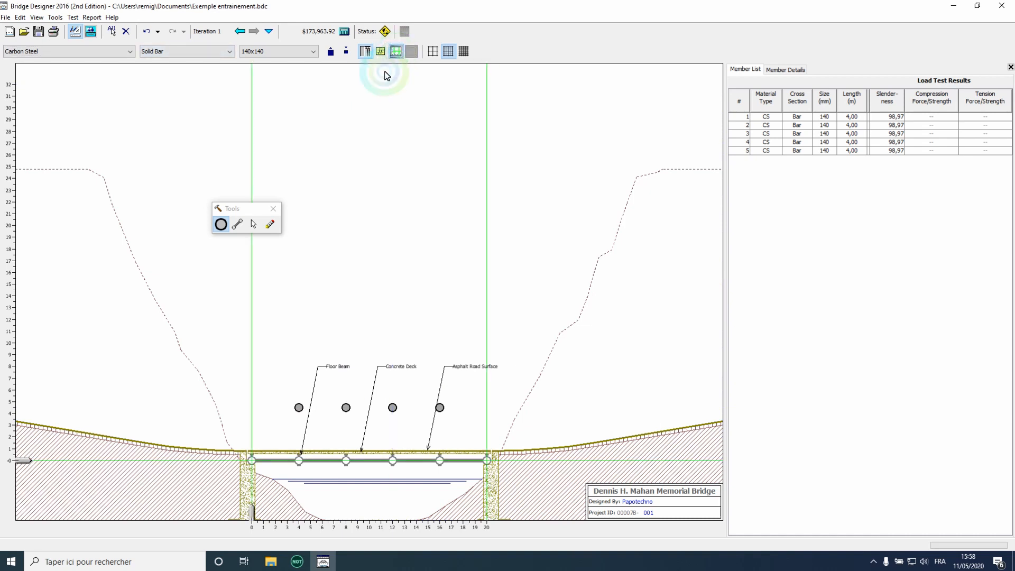
pyautogui.moveTo(24, 463); pyautogui.dragTo(41, 420)
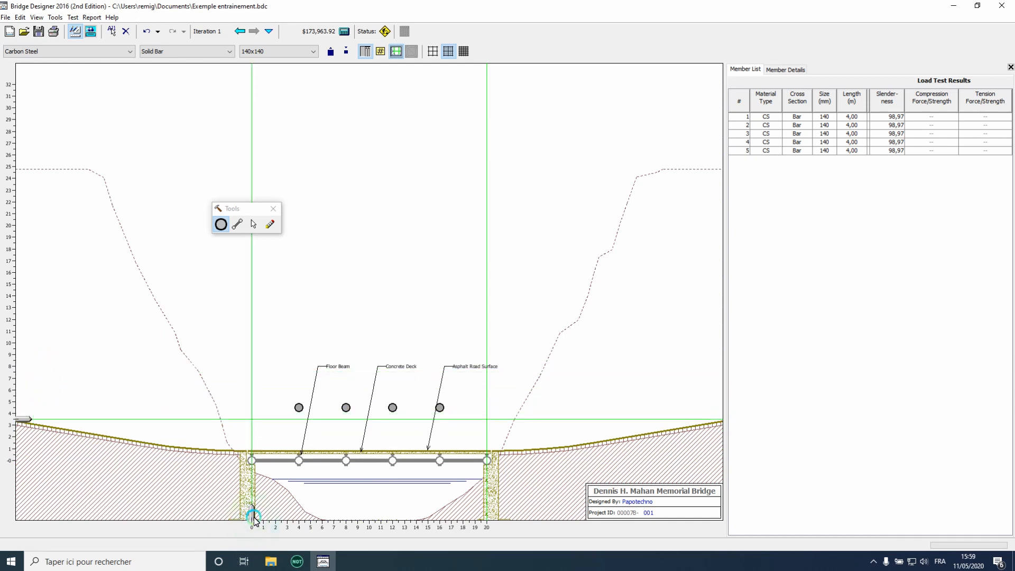
pyautogui.moveTo(252, 519); pyautogui.dragTo(288, 543)
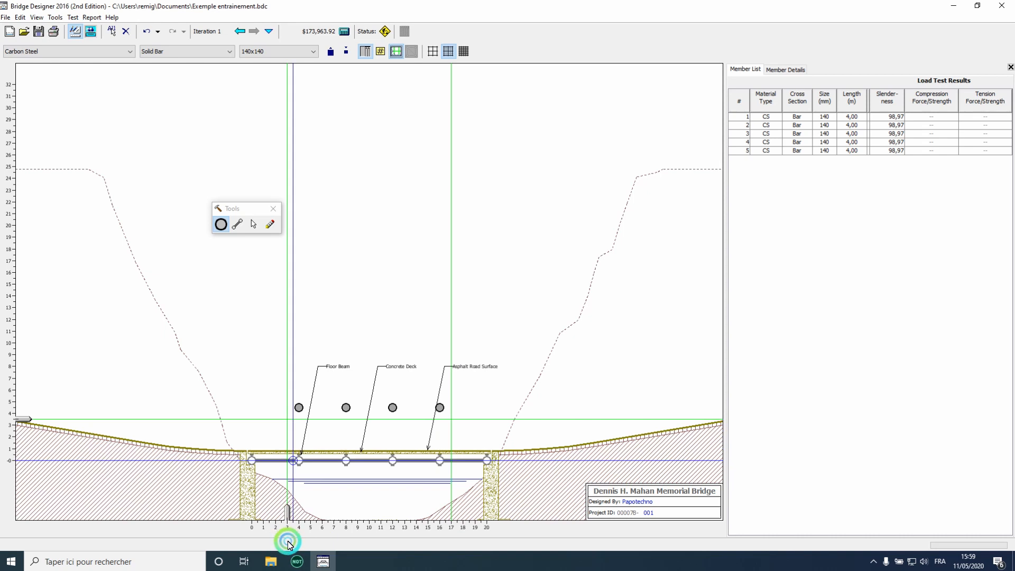
pyautogui.click(397, 55)
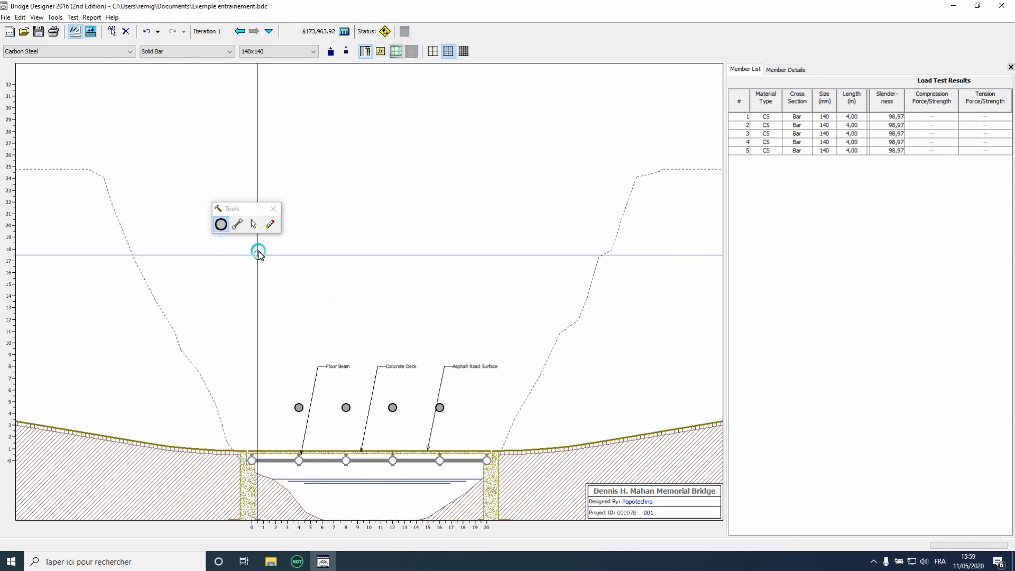
# Draw the truss's two sloping end members, the top chord and four verticals linking the upper joints to the deck joints.
pyautogui.click(237, 224)
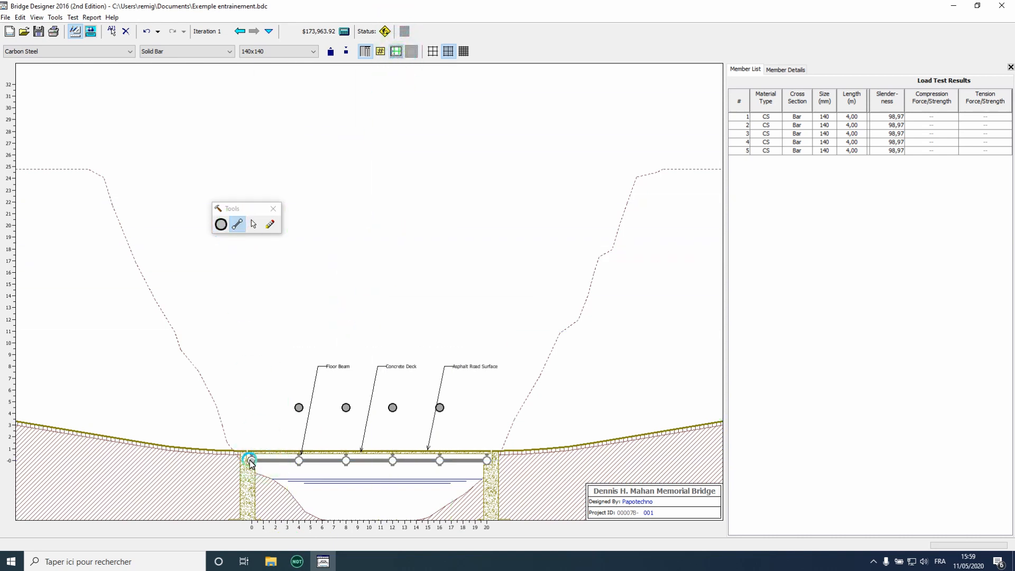
pyautogui.moveTo(252, 462)
pyautogui.mouseDown()
pyautogui.moveTo(298, 408)
pyautogui.moveTo(440, 408)
pyautogui.moveTo(485, 462)
pyautogui.mouseUp()
pyautogui.moveTo(297, 407); pyautogui.dragTo(298, 461)
pyautogui.moveTo(346, 408); pyautogui.dragTo(346, 461)
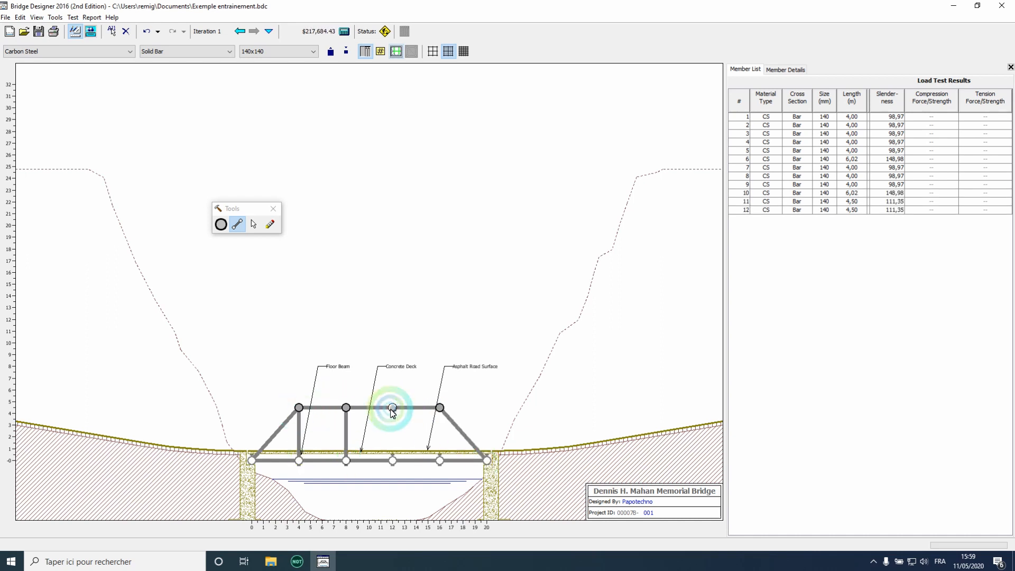
pyautogui.moveTo(392, 407); pyautogui.dragTo(393, 461)
pyautogui.moveTo(440, 408); pyautogui.dragTo(439, 461)
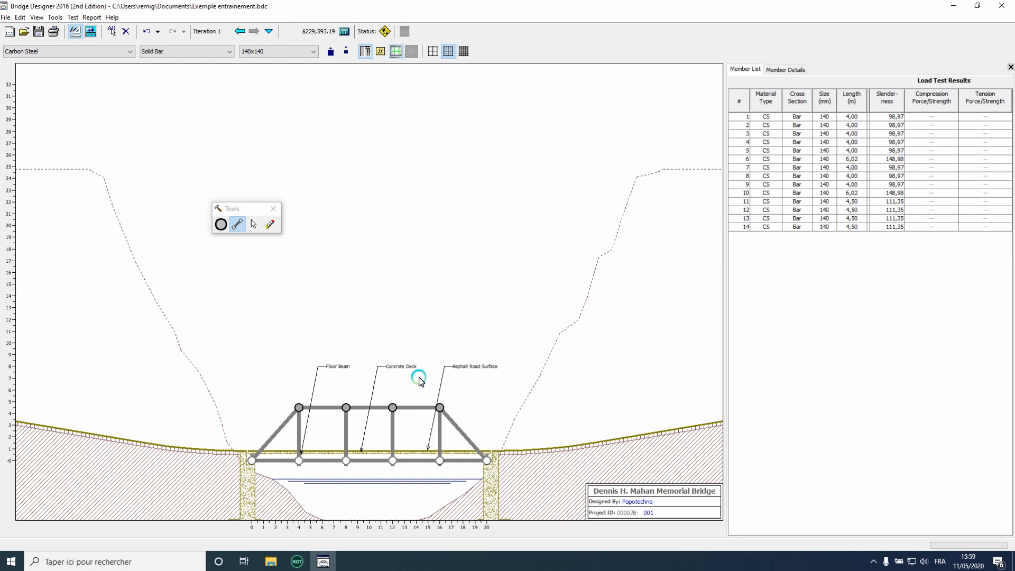
# Run the load test on the truss with rectangular panels and read the structural analysis feedback.
pyautogui.click(90, 33)
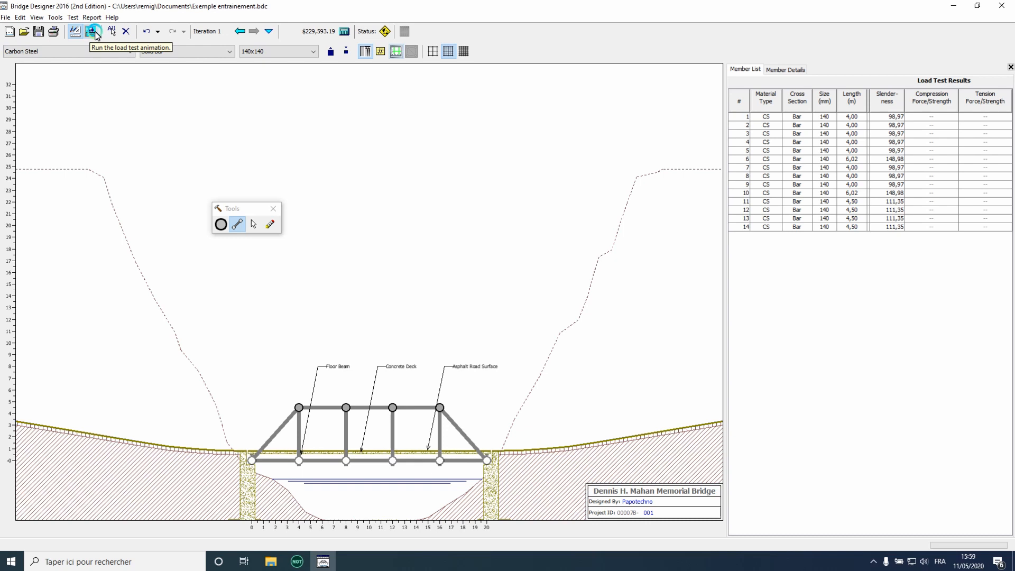
pyautogui.click(92, 33)
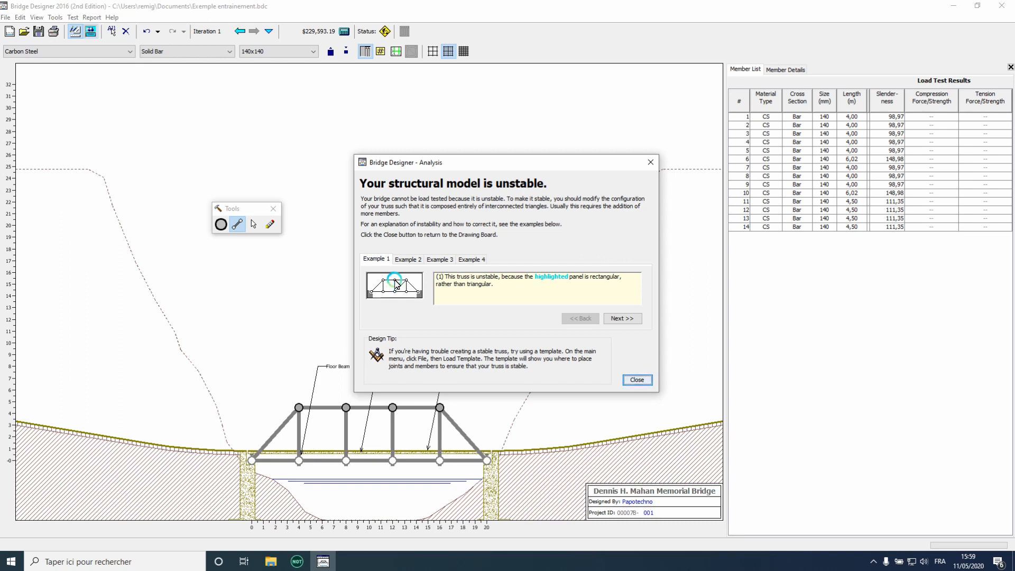
pyautogui.click(648, 163)
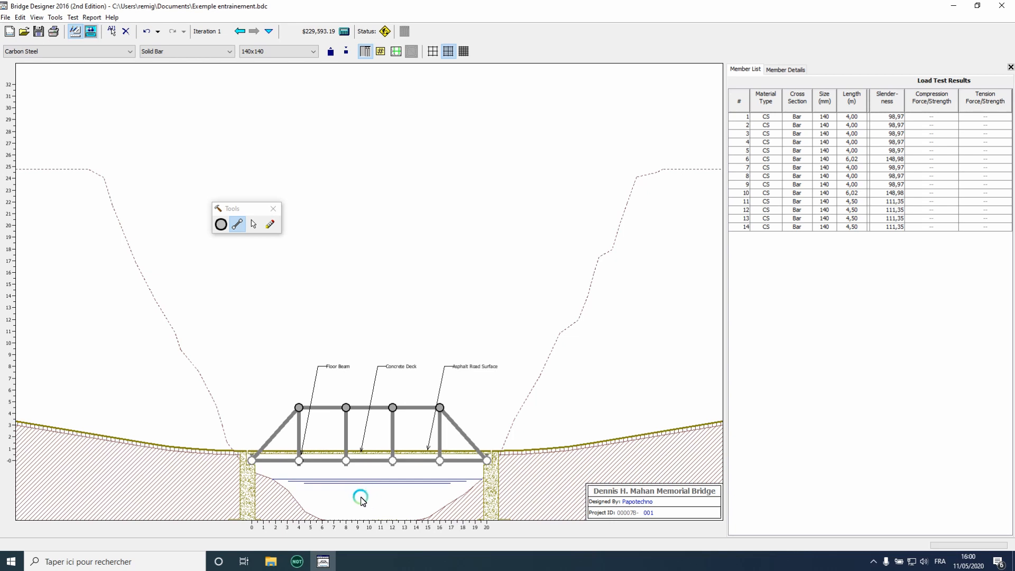
# Brace the three rectangular panels, adding one diagonal rising inward in each outer panel and two crossing diagonals in the central one.
pyautogui.moveTo(299, 461); pyautogui.dragTo(346, 408)
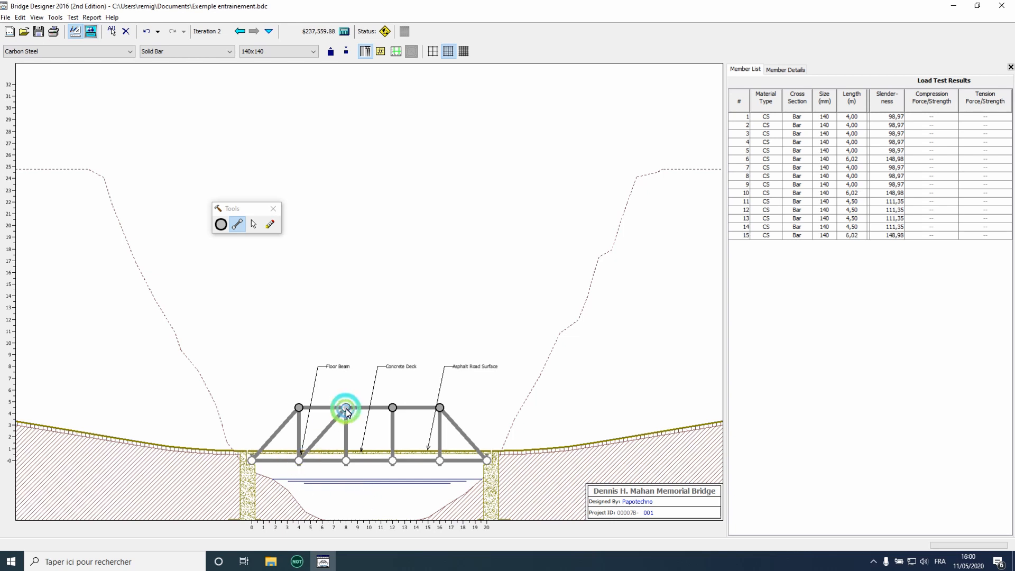
pyautogui.moveTo(439, 460); pyautogui.dragTo(392, 408)
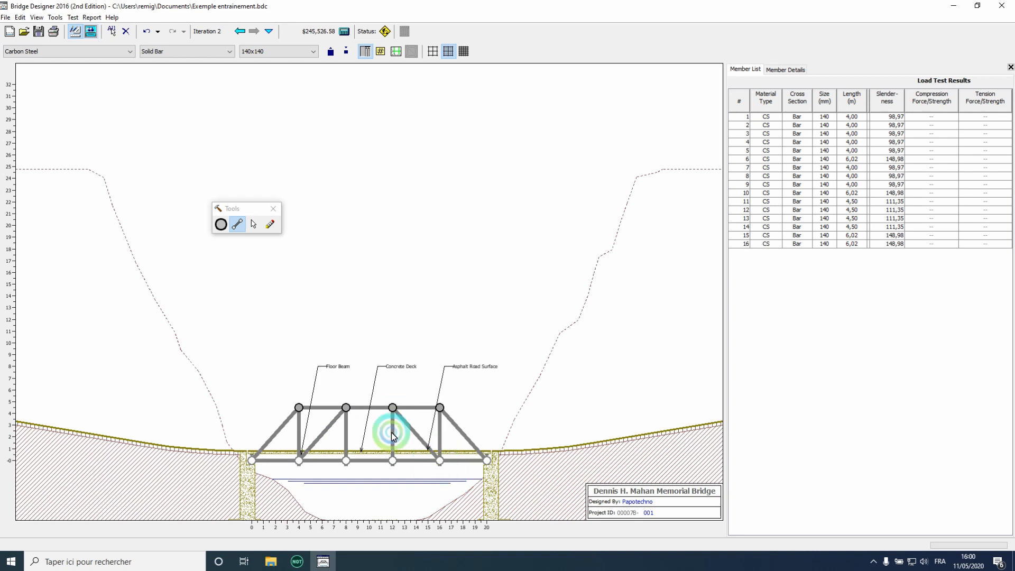
pyautogui.moveTo(347, 461); pyautogui.dragTo(392, 408)
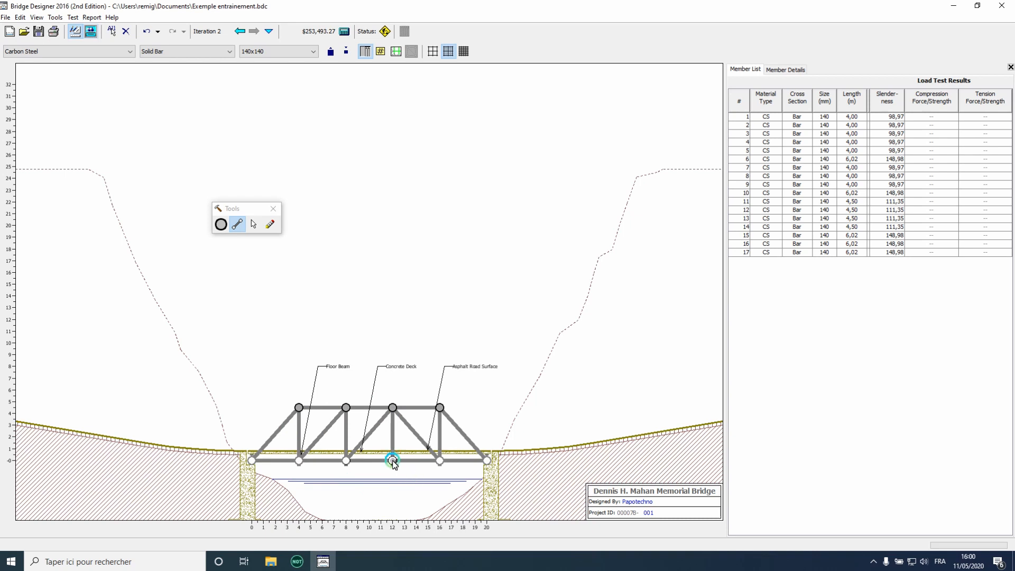
pyautogui.moveTo(393, 460); pyautogui.dragTo(346, 408)
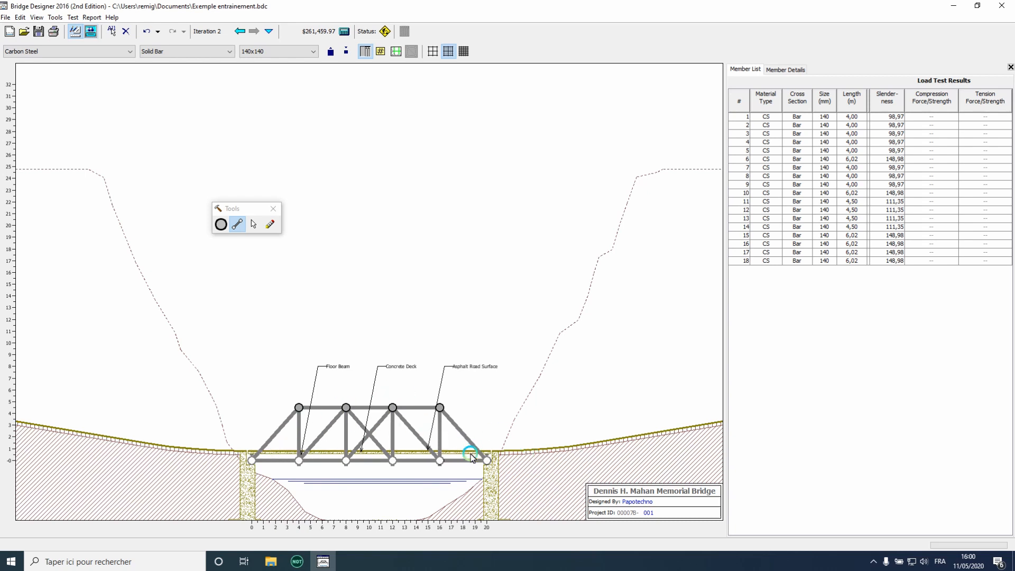
# Run the load test animation on the braced truss, and examine the cost calculations report back on the drawing board.
pyautogui.click(91, 34)
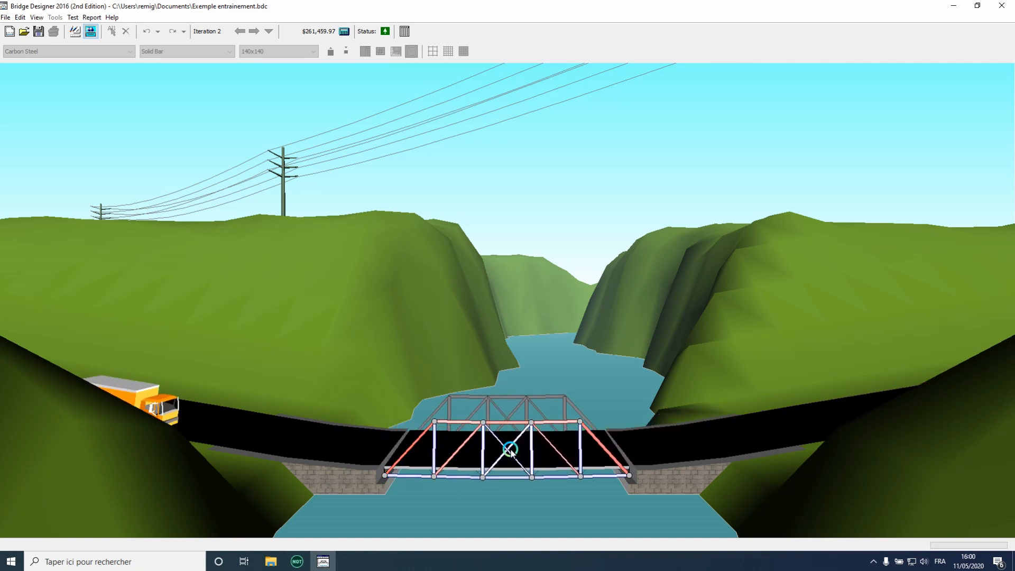
pyautogui.click(75, 32)
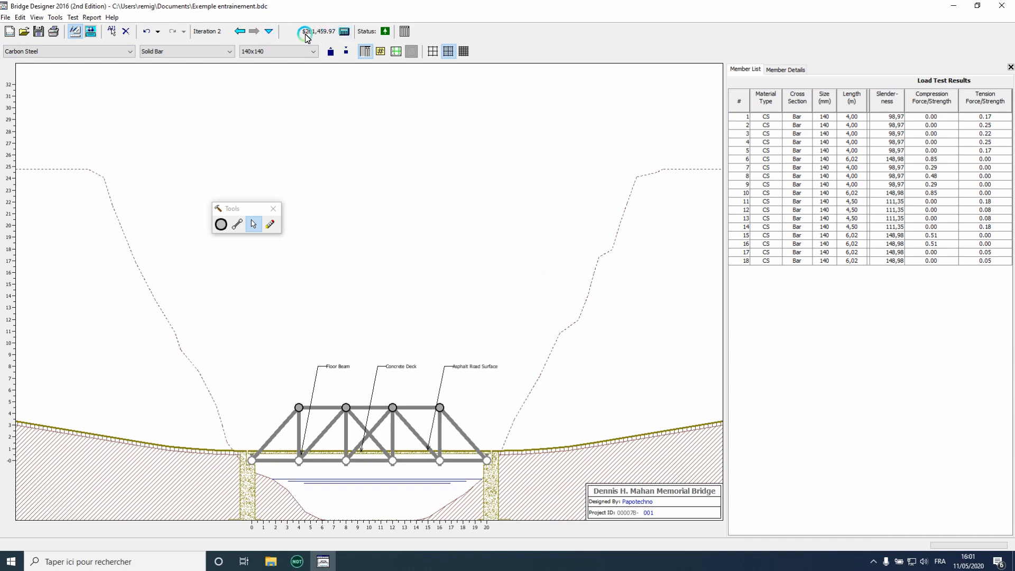
pyautogui.click(344, 31)
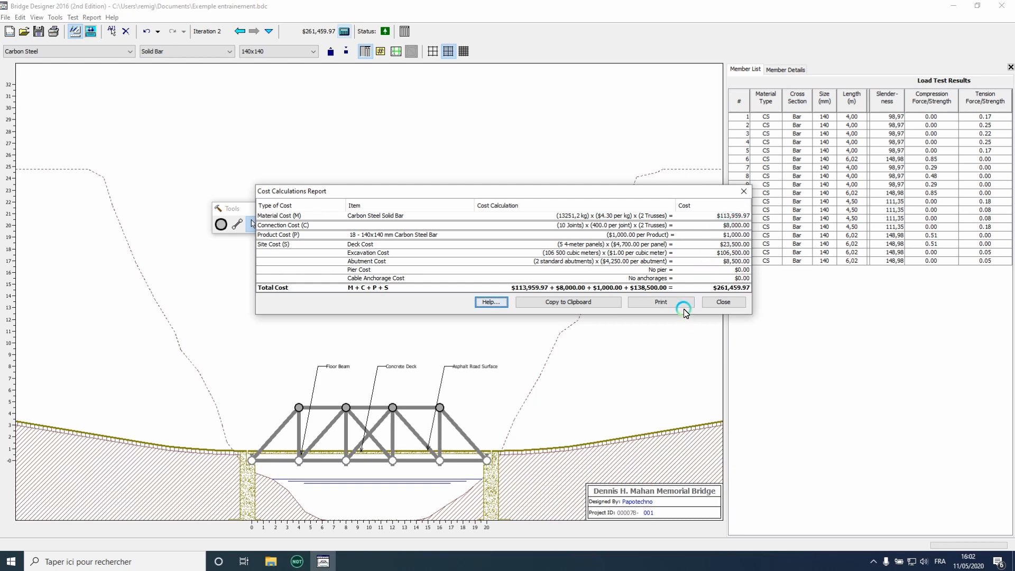
pyautogui.click(744, 191)
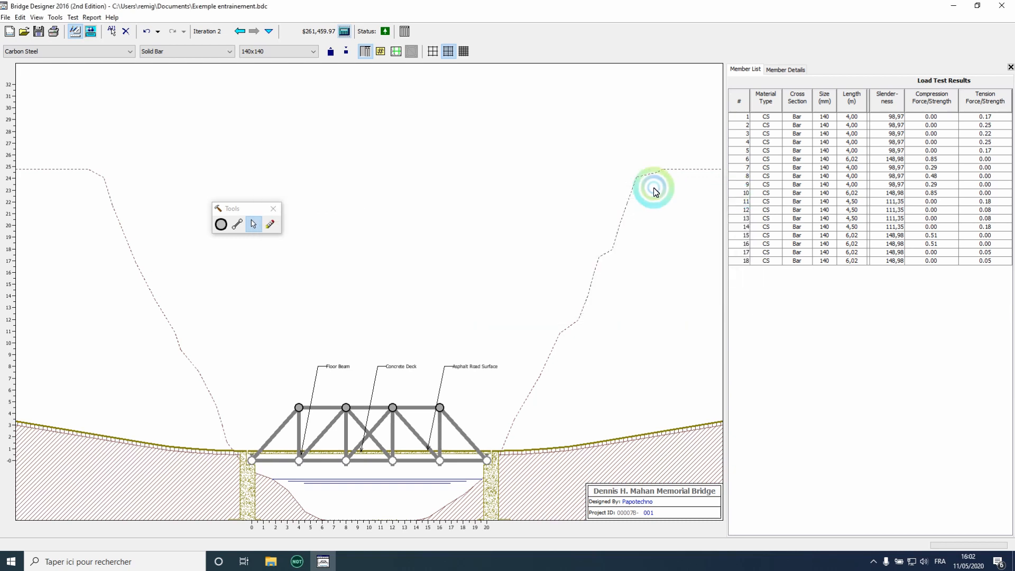